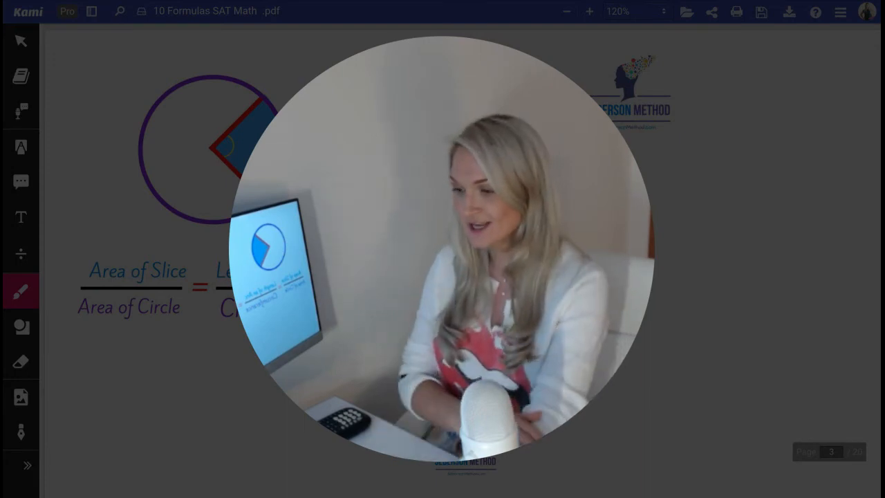
Draw a red test stroke in the blank space beside the formulas, then trace the shaded slice's arc
{"action": "left_click_drag", "start_coordinate": [652, 207], "coordinate": [717, 309]}
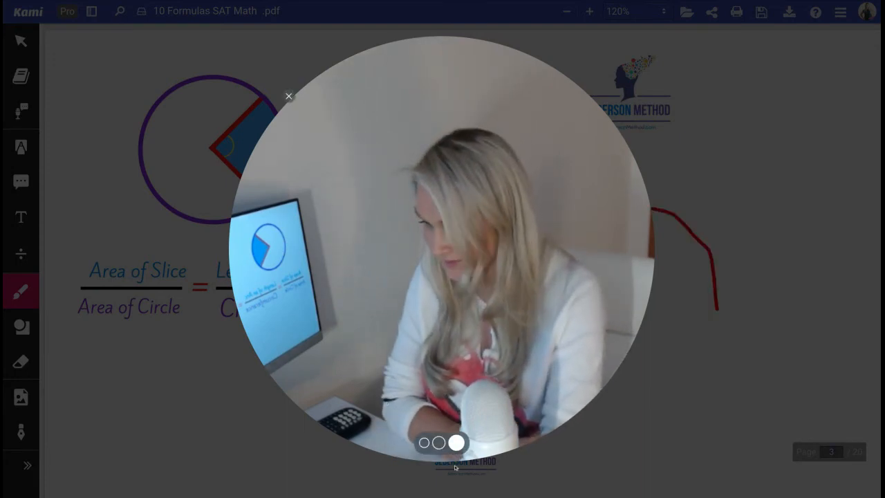
{"action": "mouse_move", "coordinate": [436, 414]}
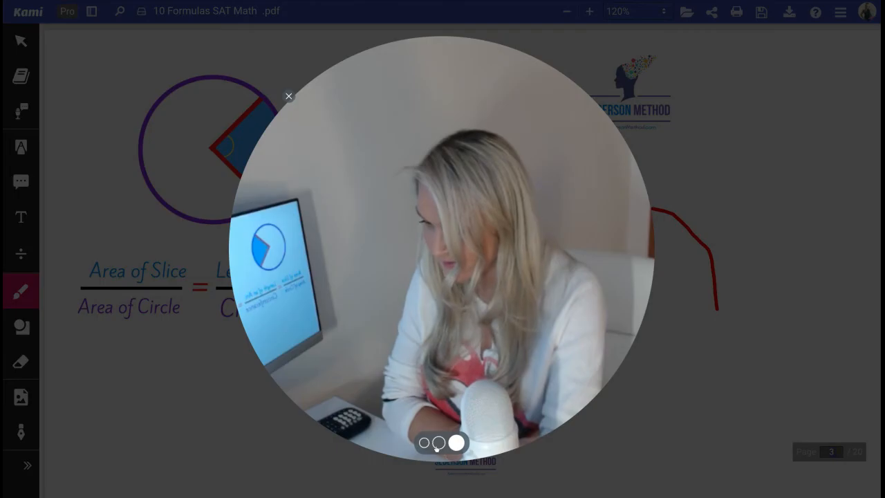
{"action": "left_click", "coordinate": [438, 442]}
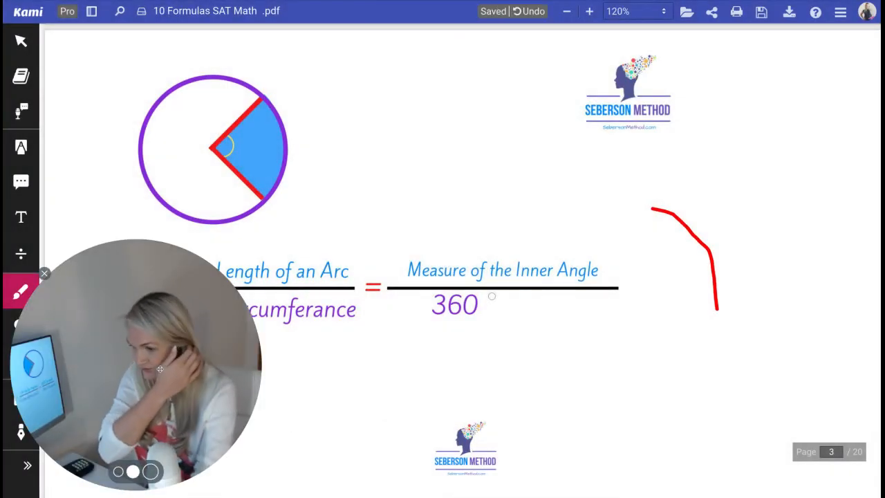
{"action": "left_click_drag", "start_coordinate": [160, 369], "coordinate": [773, 262]}
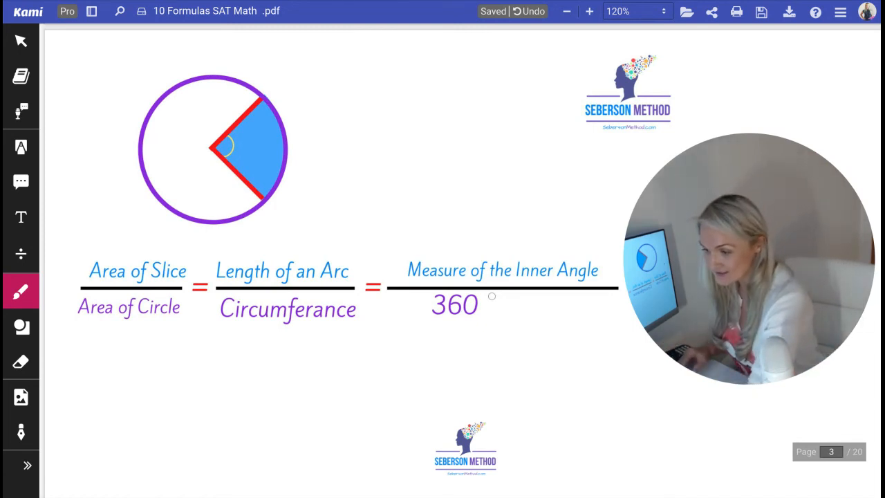
Trace the blue slice's outer arc in red and underline the Arc over Circumferance fraction
{"action": "mouse_move", "coordinate": [263, 98]}
{"action": "left_mouse_down"}
{"action": "mouse_move", "coordinate": [283, 146]}
{"action": "mouse_move", "coordinate": [265, 201]}
{"action": "left_mouse_up"}
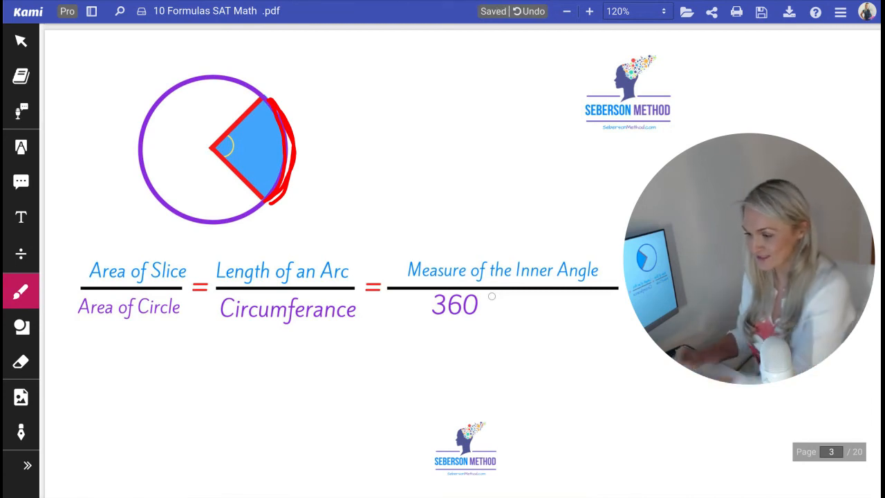
{"action": "left_click_drag", "start_coordinate": [196, 349], "coordinate": [384, 340]}
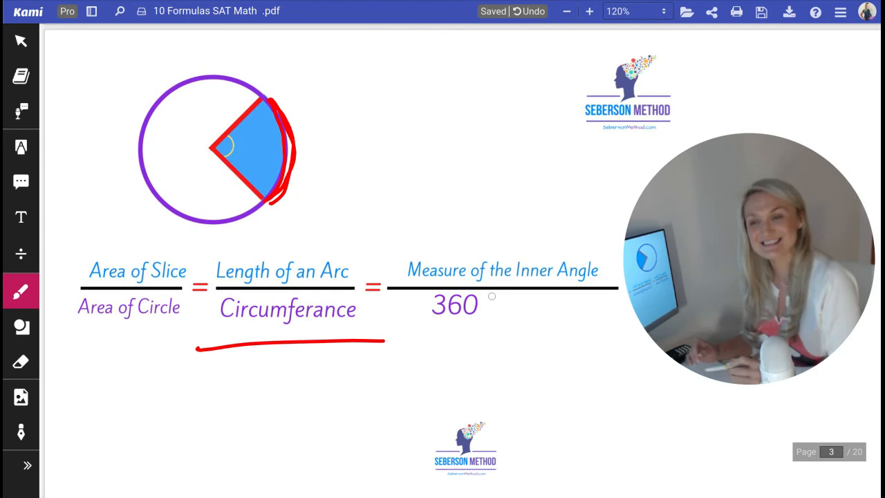